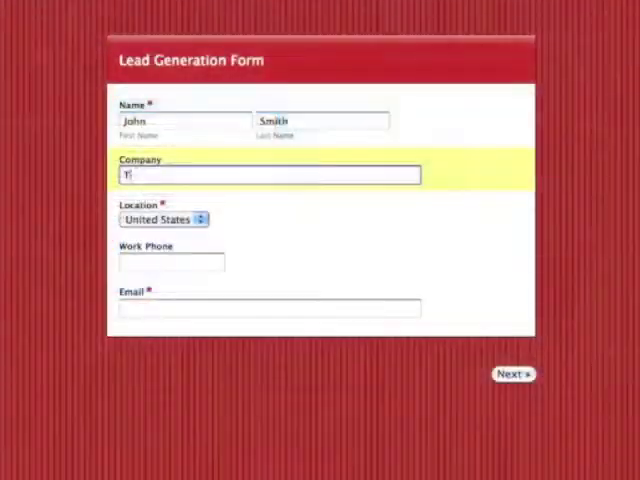
{"action": "type", "text": "est Company"}
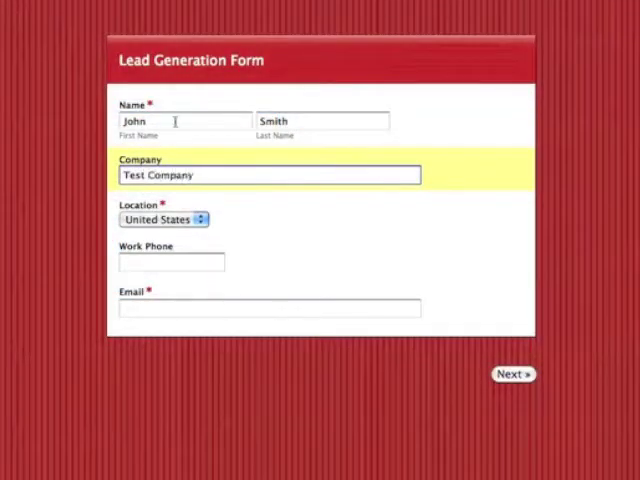
Step: Choose UK as the Location on the lead generation form
{"action": "left_click", "coordinate": [201, 224]}
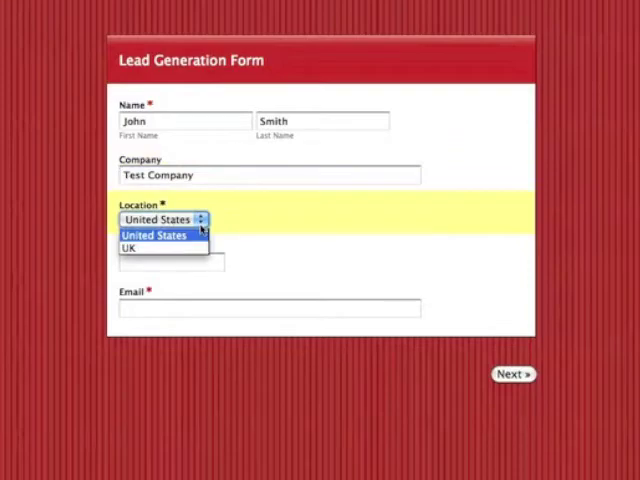
{"action": "left_click", "coordinate": [196, 249]}
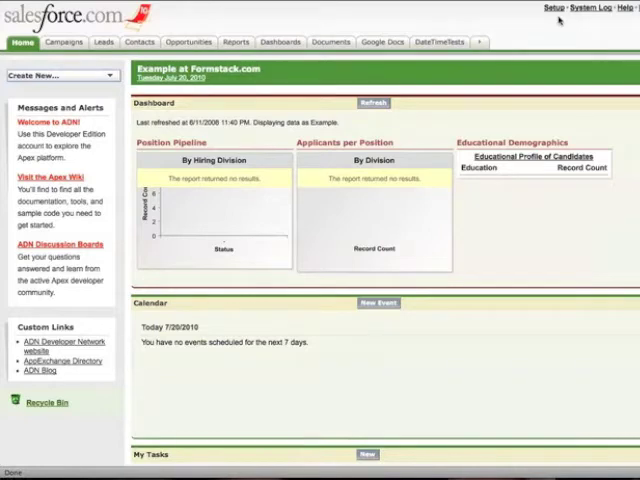
Step: Go to Salesforce Setup > Customize > Leads > Assignment Rules
{"action": "left_click", "coordinate": [556, 9]}
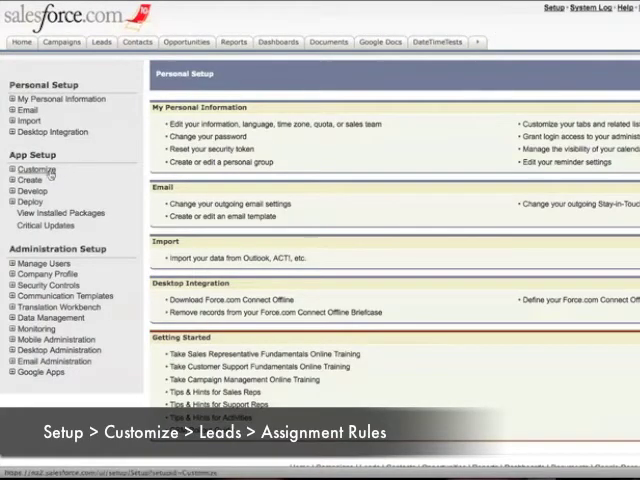
{"action": "left_click", "coordinate": [36, 169]}
{"action": "left_click", "coordinate": [32, 224]}
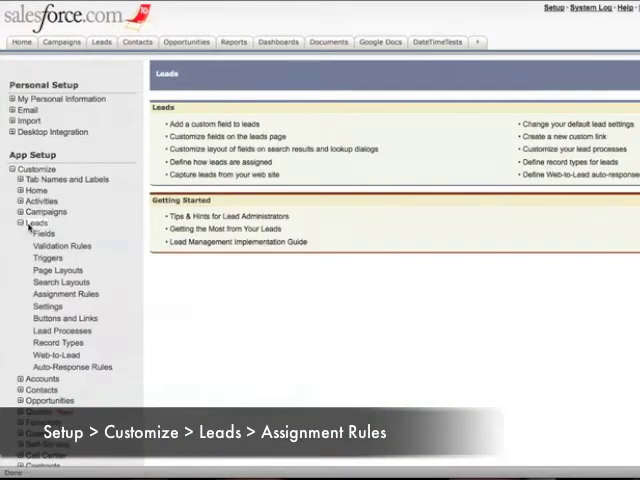
{"action": "left_click", "coordinate": [44, 296]}
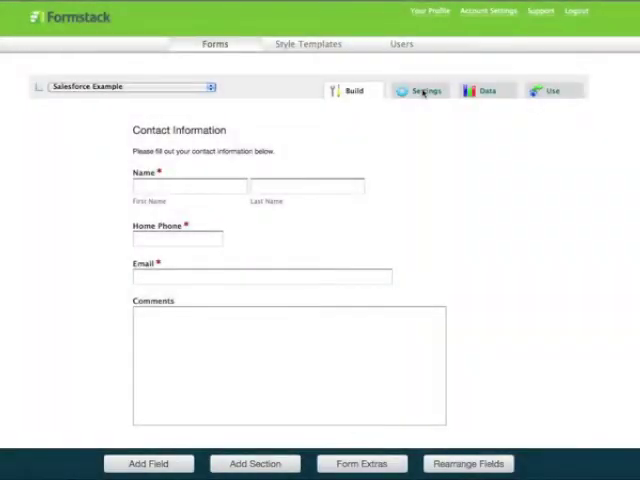
Step: Add Salesforce from the form's 3rd Party Integration settings
{"action": "left_click", "coordinate": [424, 91]}
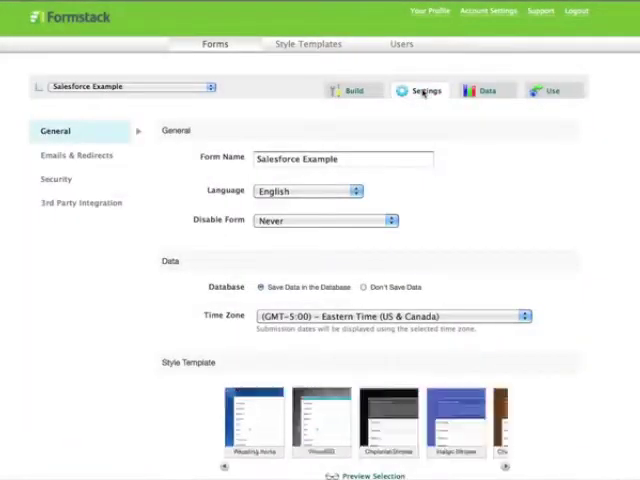
{"action": "left_click", "coordinate": [115, 204]}
{"action": "scroll", "coordinate": [113, 204], "scroll_direction": "down", "scroll_amount": 5}
{"action": "scroll", "coordinate": [111, 203], "scroll_direction": "down", "scroll_amount": 3}
{"action": "scroll", "coordinate": [111, 203], "scroll_direction": "down", "scroll_amount": 3}
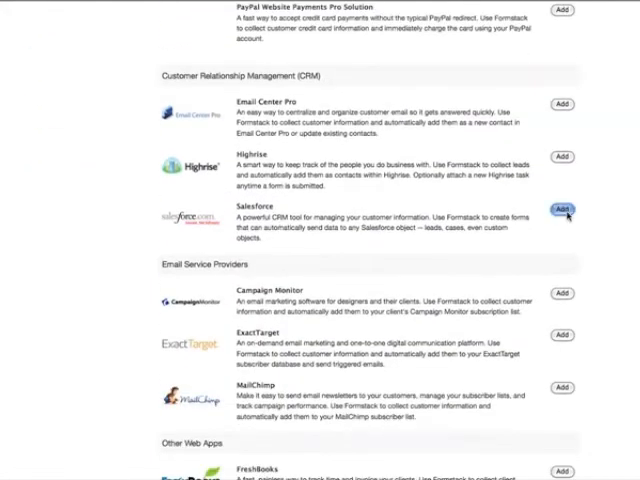
{"action": "left_click", "coordinate": [562, 210]}
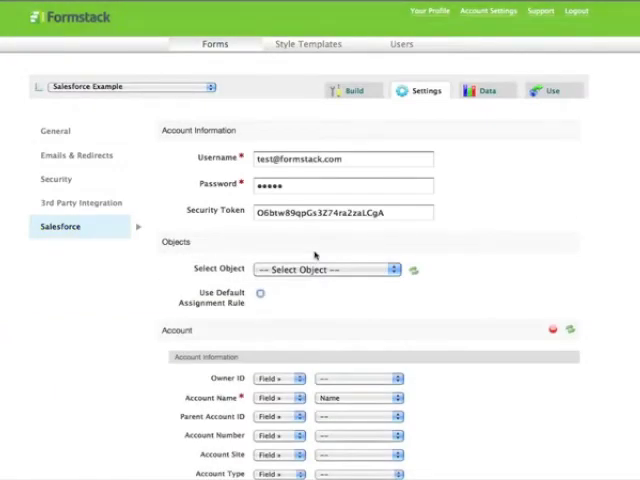
{"action": "scroll", "coordinate": [315, 255], "scroll_direction": "down", "scroll_amount": 2}
{"action": "scroll", "coordinate": [315, 255], "scroll_direction": "down", "scroll_amount": 2}
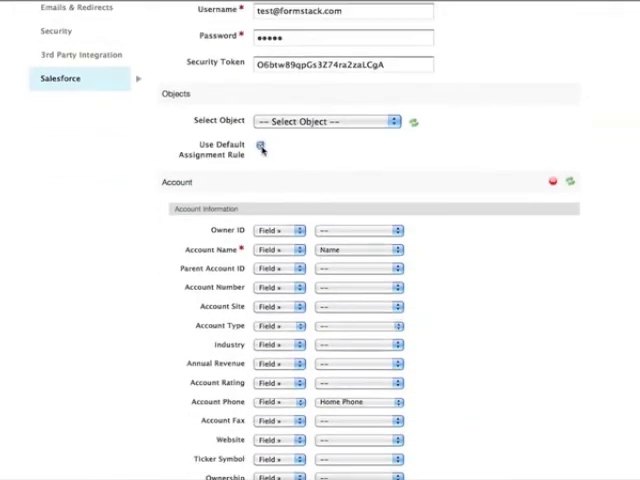
{"action": "scroll", "coordinate": [260, 148], "scroll_direction": "down", "scroll_amount": 1}
{"action": "scroll", "coordinate": [260, 148], "scroll_direction": "down", "scroll_amount": 5}
{"action": "scroll", "coordinate": [260, 148], "scroll_direction": "down", "scroll_amount": 3}
{"action": "scroll", "coordinate": [284, 261], "scroll_direction": "down", "scroll_amount": 2}
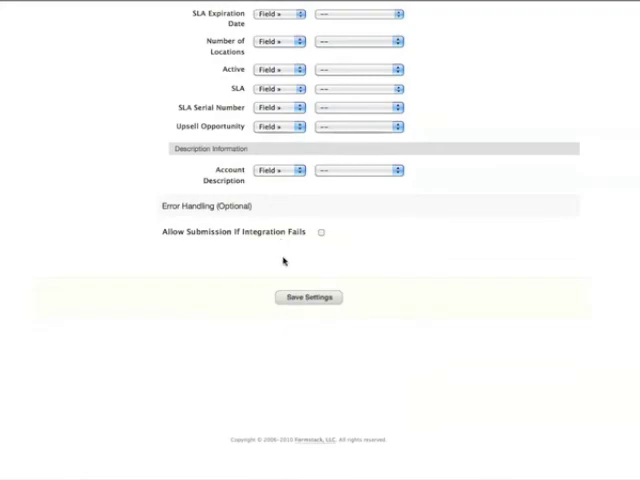
Step: Save the Salesforce integration settings with the default assignment rule
{"action": "left_click", "coordinate": [293, 298]}
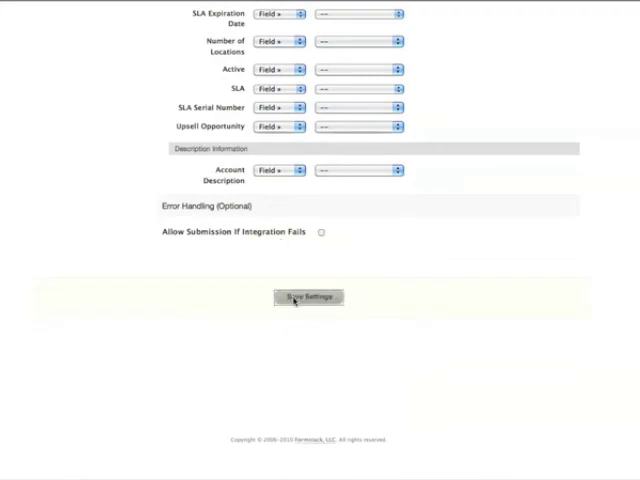